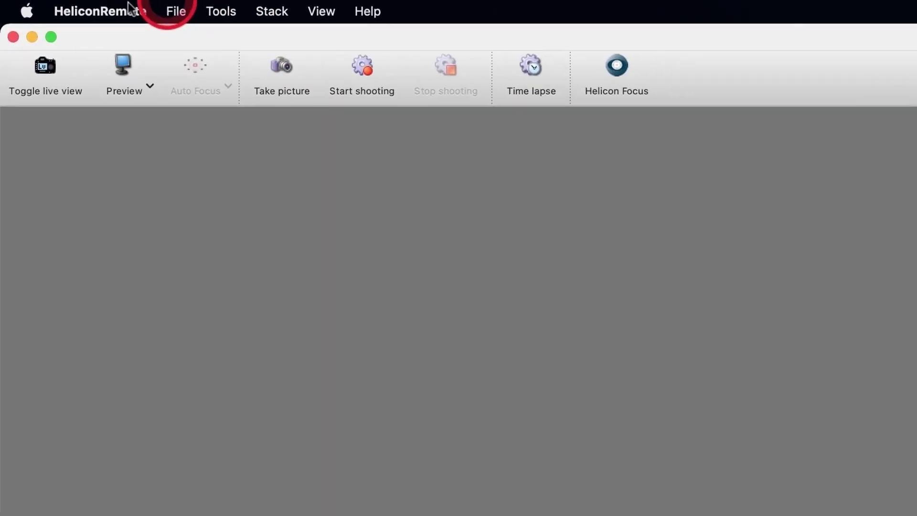
- Turn live view on to check the camera's image and turn it back off
left_click(45, 77)
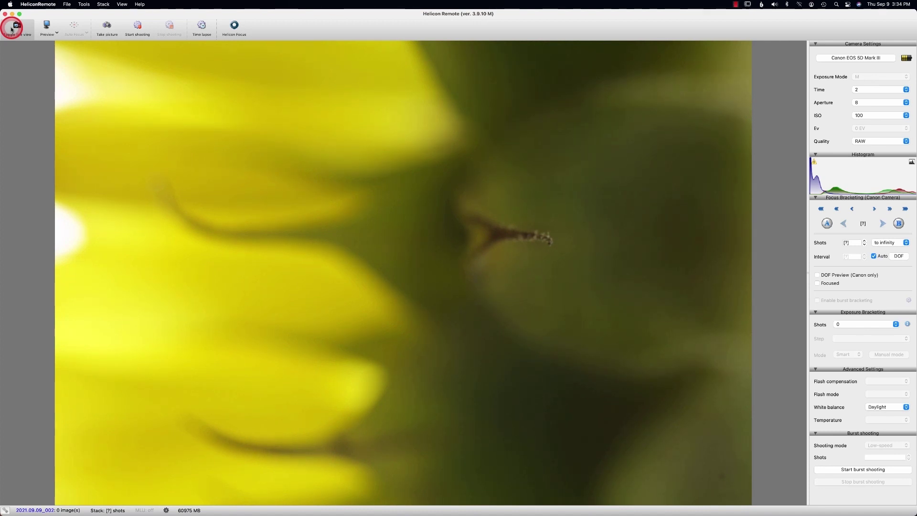
left_click(349, 57)
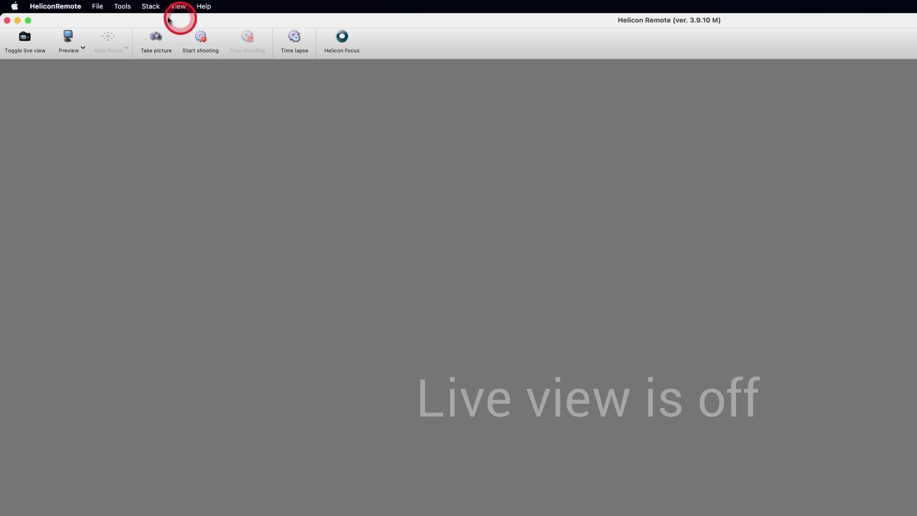
- Review the Interface, Shortcut keys and Canon pages of the preferences and close them without changes
left_click(48, 6)
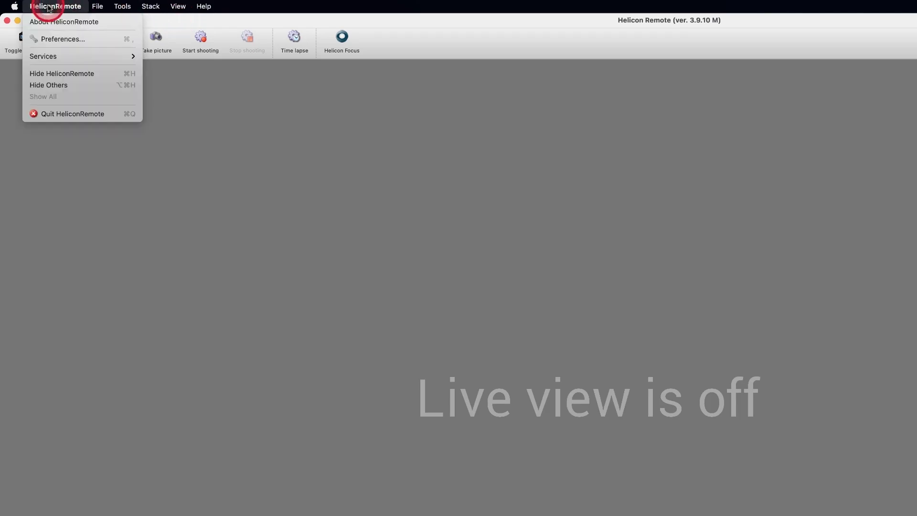
left_click(53, 39)
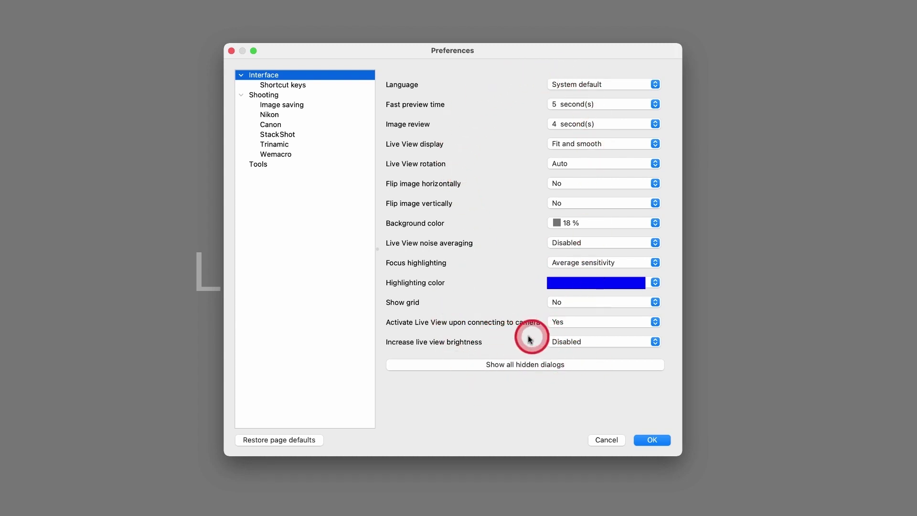
left_click(311, 85)
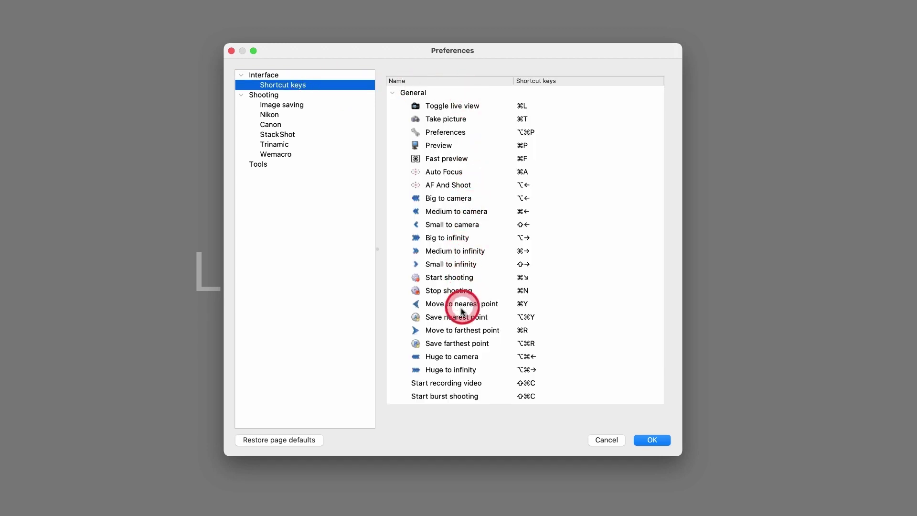
left_click(289, 124)
left_click(292, 134)
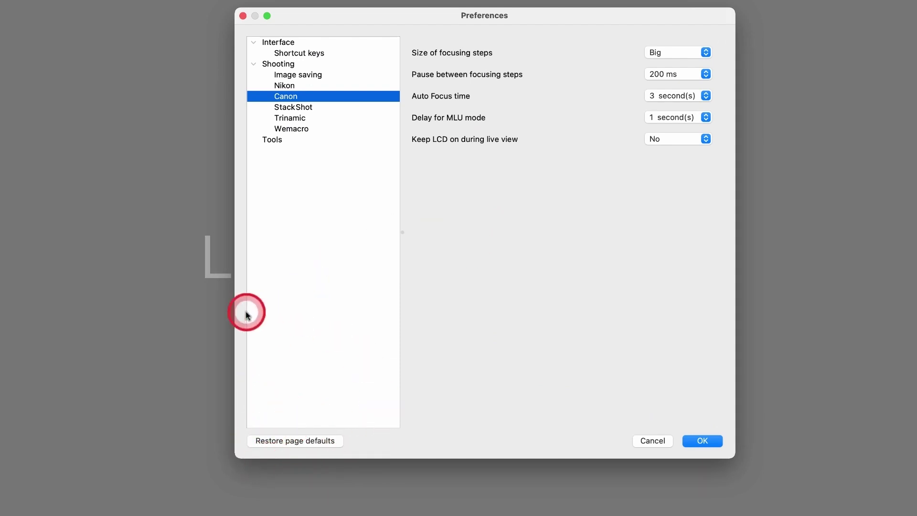
left_click(242, 16)
left_click(38, 4)
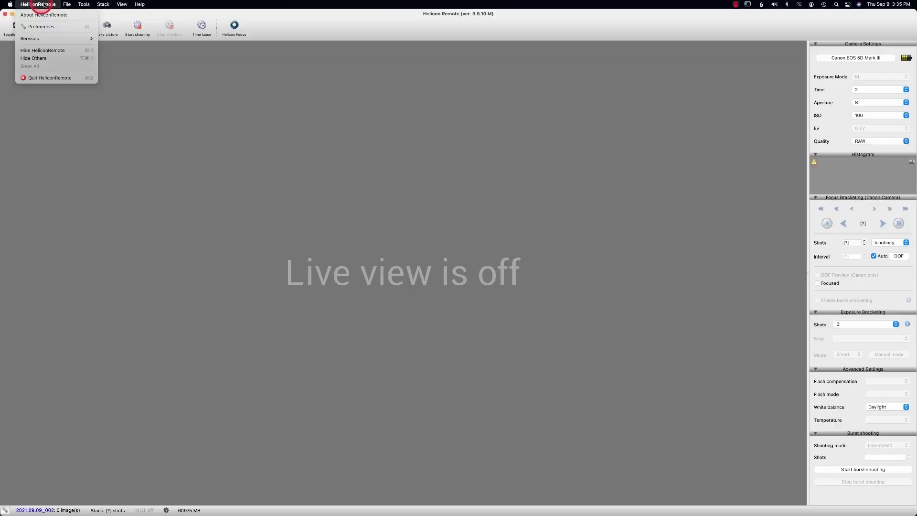
mouse_move(68, 5)
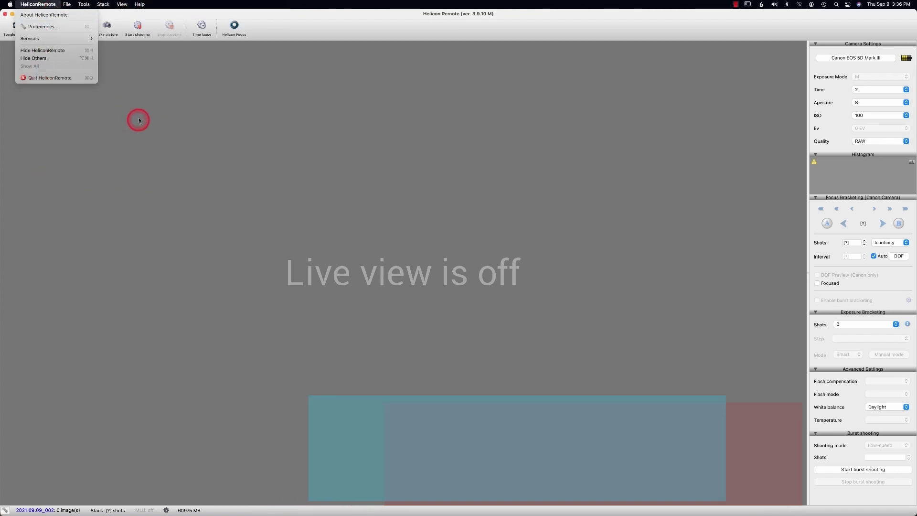
left_click(7, 46)
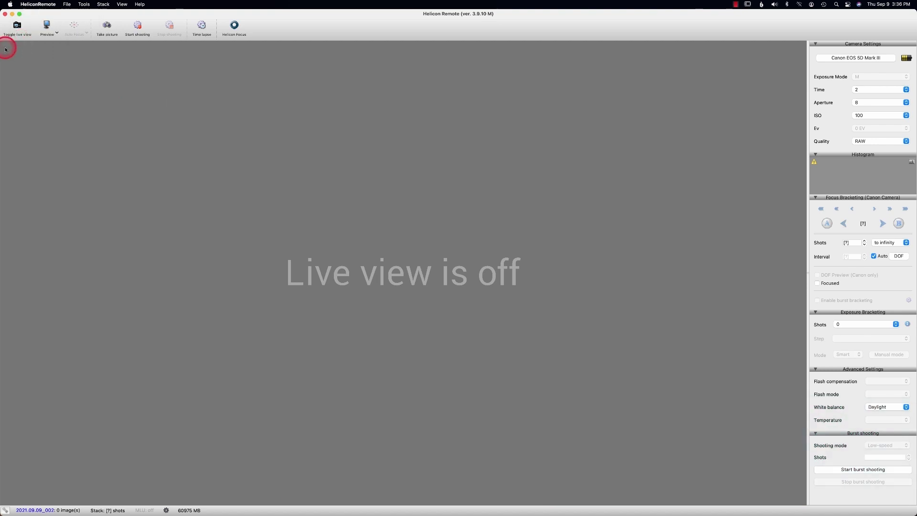
- Turn live view on and check the depth of field with DOF Preview and Focused highlighting, leaving both off
left_click(18, 25)
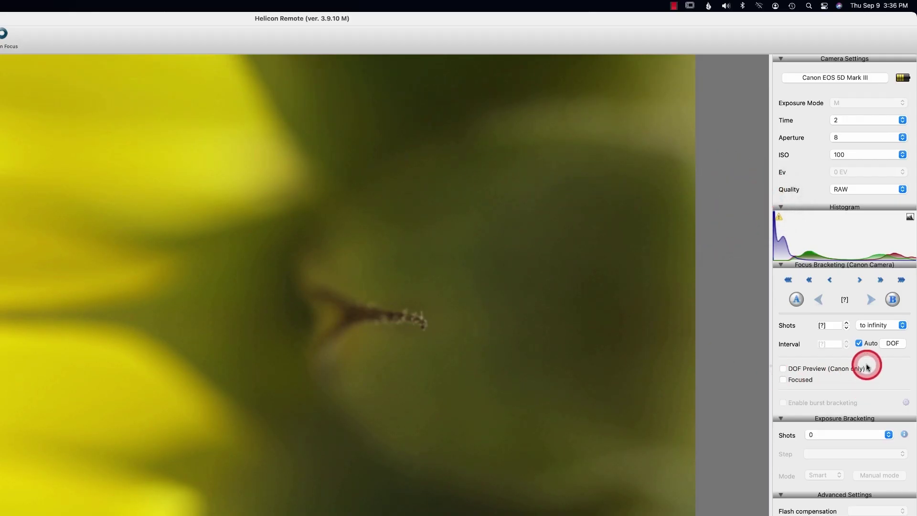
left_click(783, 368)
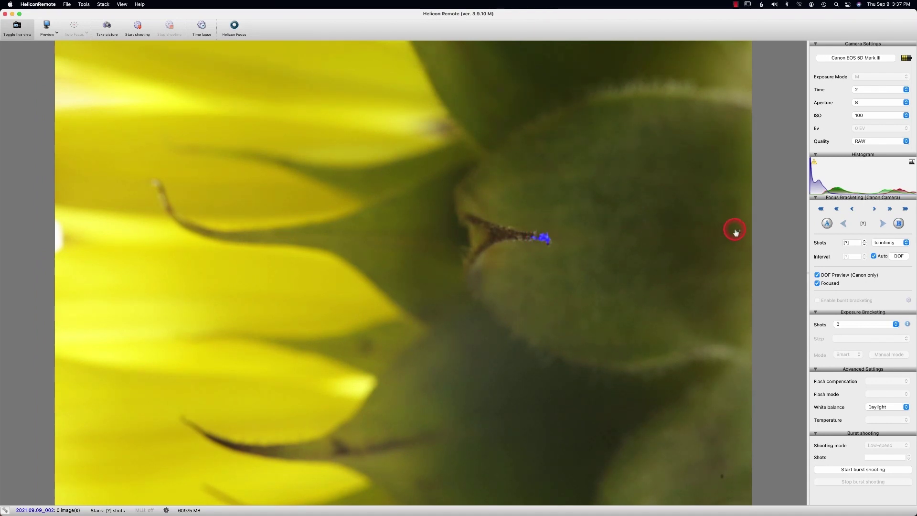
left_click(817, 275)
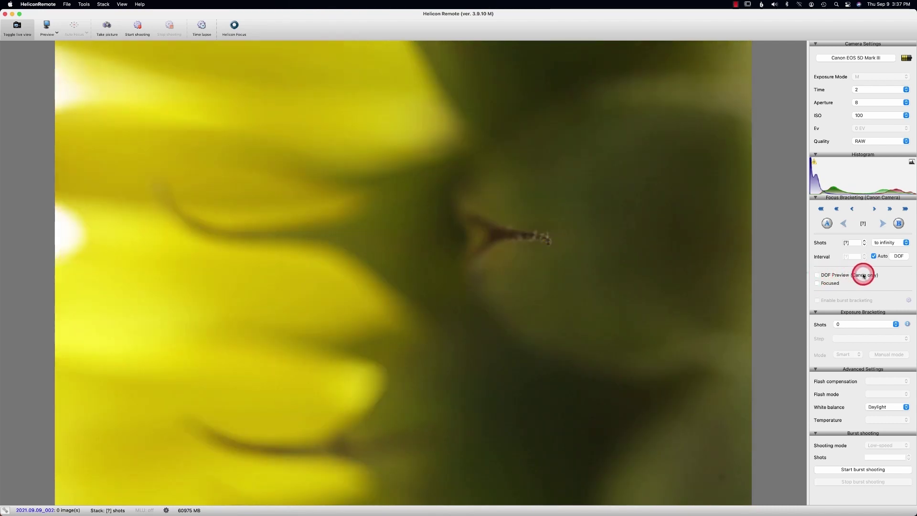
left_click(577, 245)
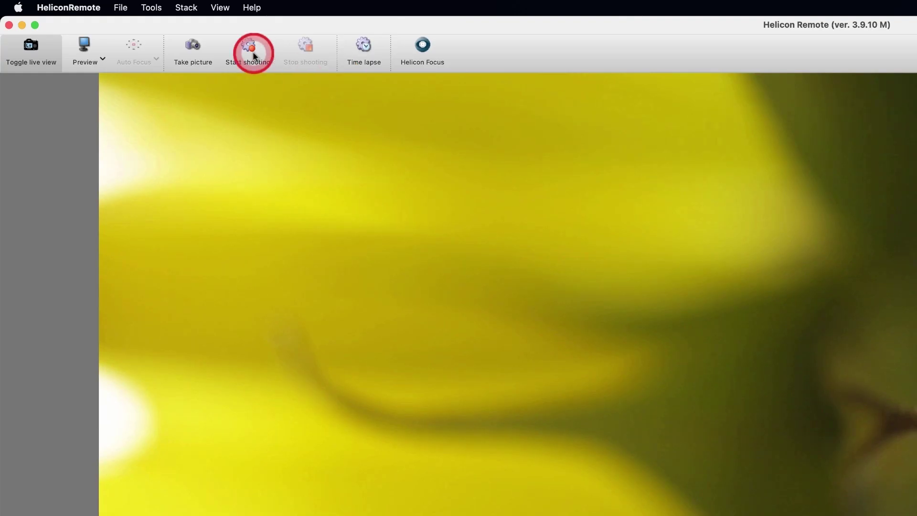
- Run a fast preview and a full preview of the exposure, and return to live view
left_click(102, 58)
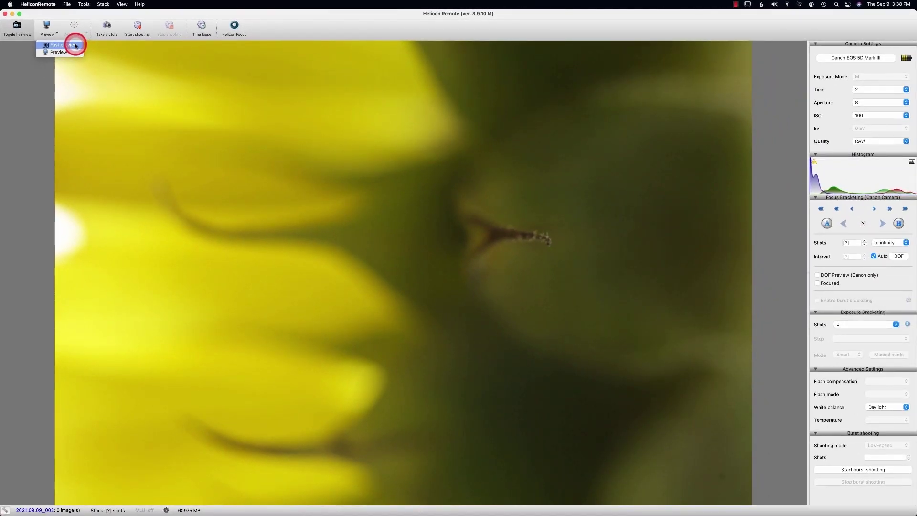
left_click(76, 46)
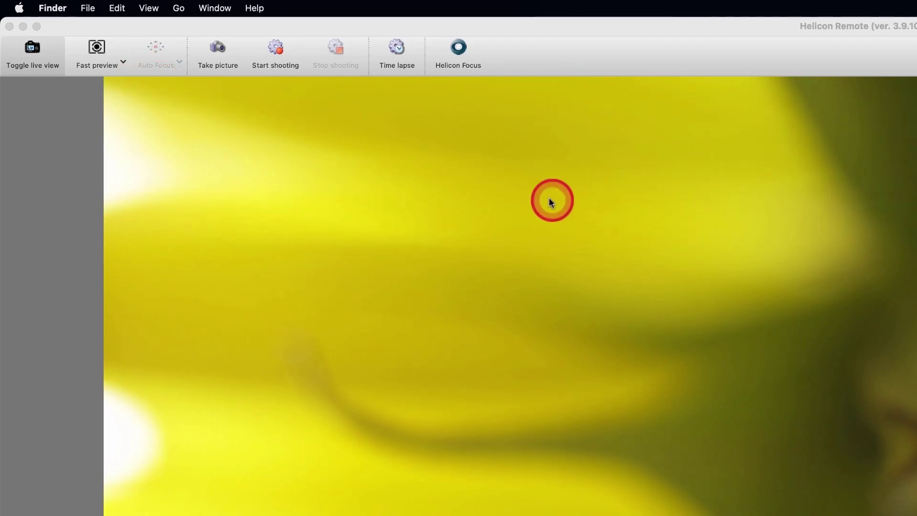
left_click(123, 62)
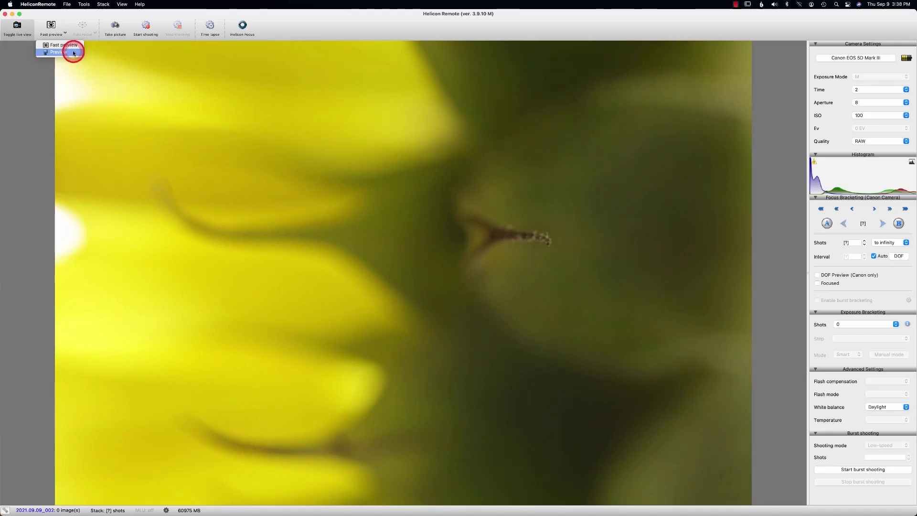
left_click(73, 53)
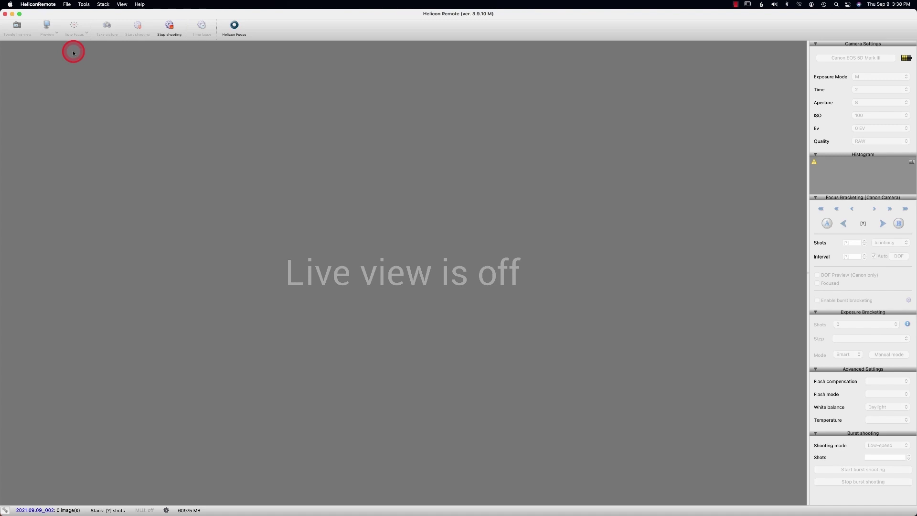
key("super+l")
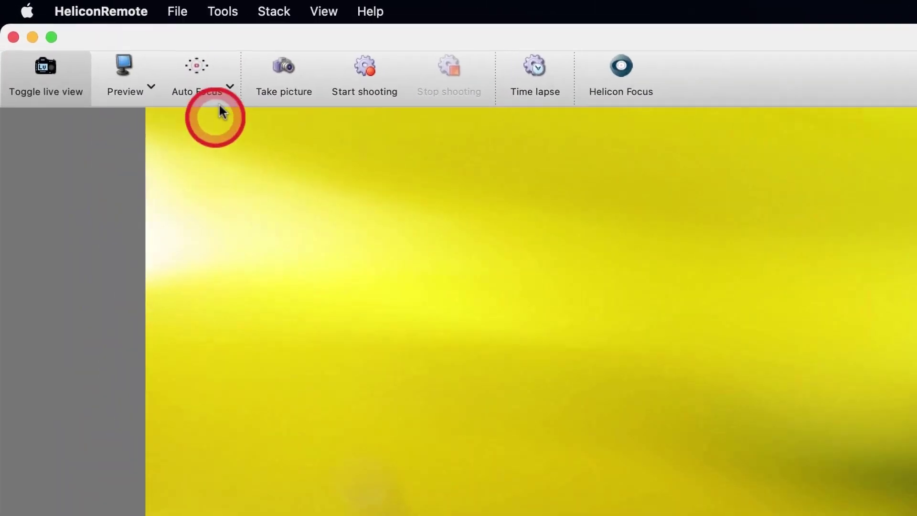
- Auto-focus on the dark hooked tip at the centre of the flower image and magnify it to x5
left_click(234, 82)
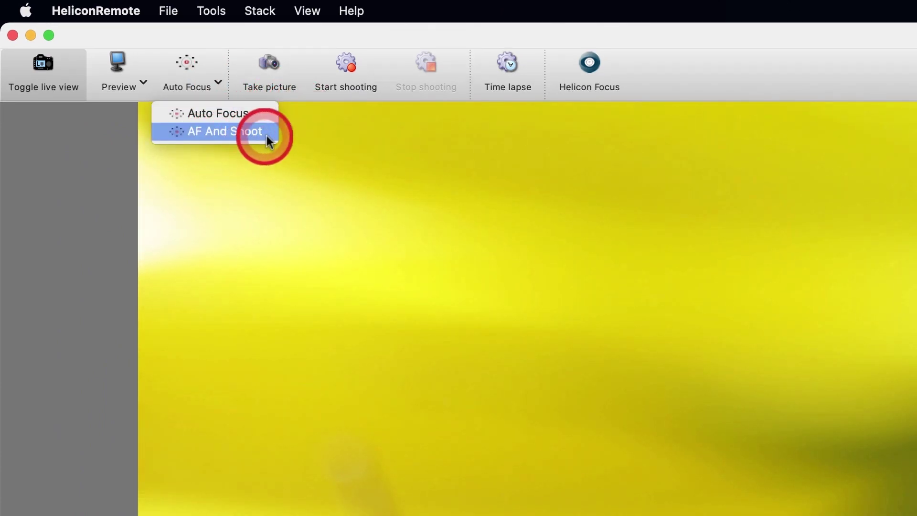
left_click(249, 113)
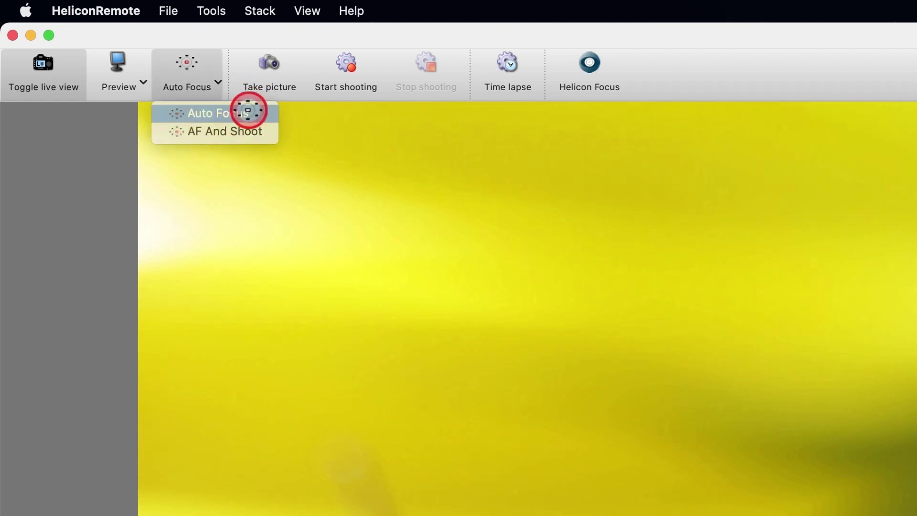
left_click(539, 150)
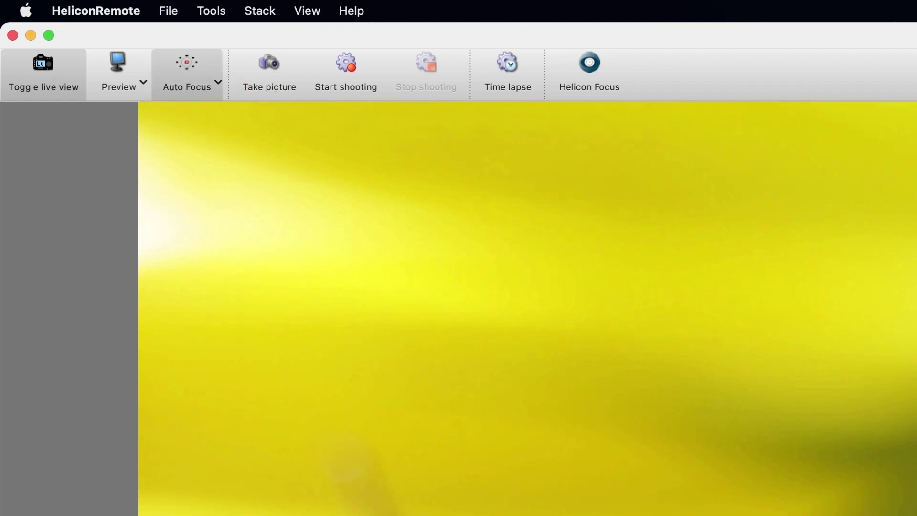
left_click(523, 237)
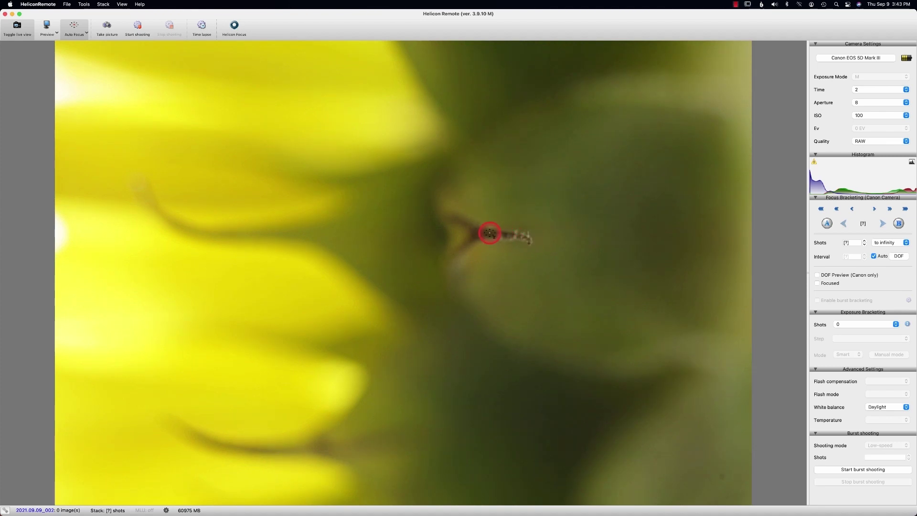
left_click(490, 233)
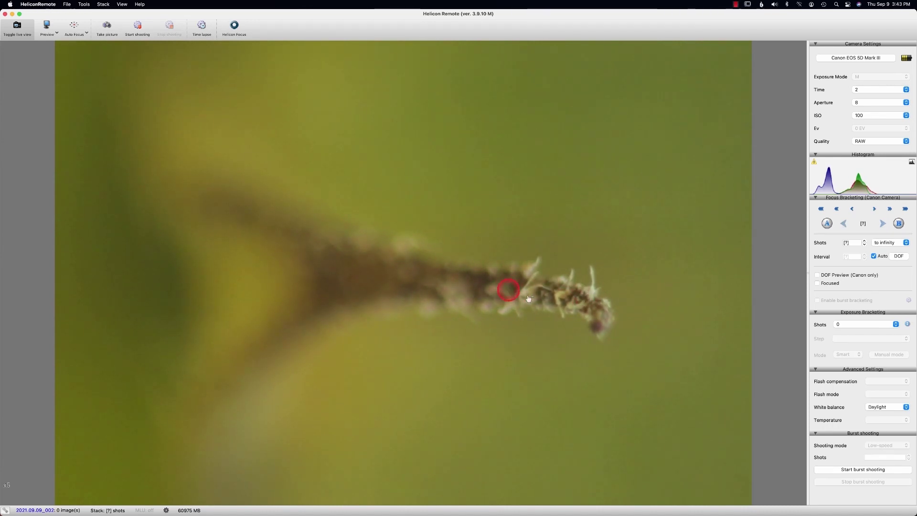
left_click(573, 299)
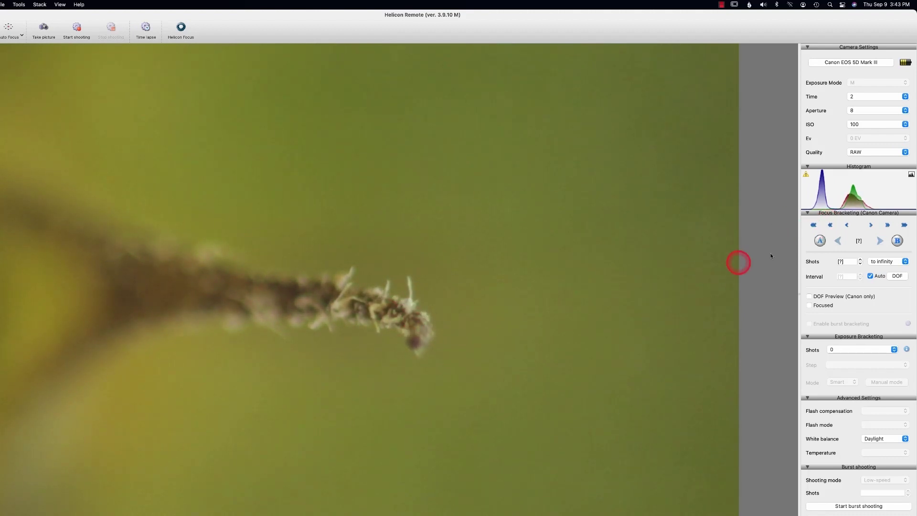
- Step the focus toward the camera and toward infinity until the magnified tip is sharp, and define it as nearest point A
left_click(841, 231)
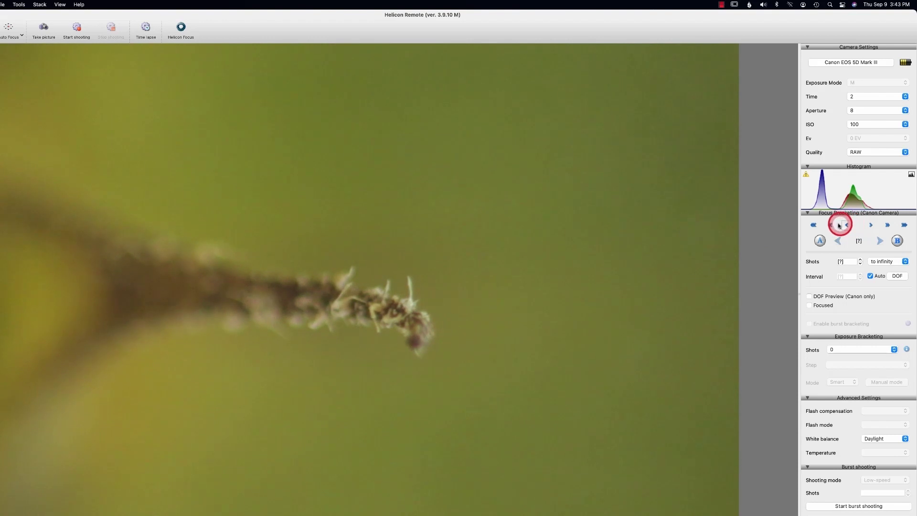
left_click(826, 225)
left_click(813, 225)
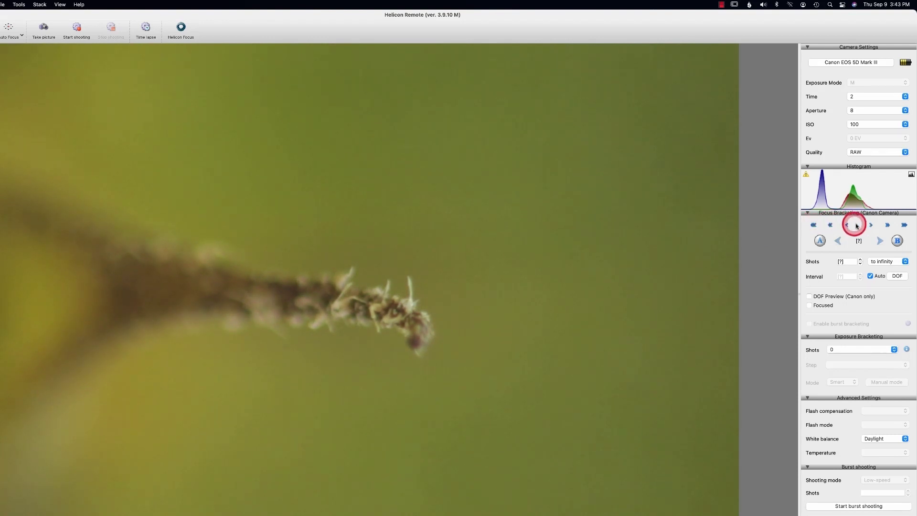
left_click(904, 224)
left_click(846, 225)
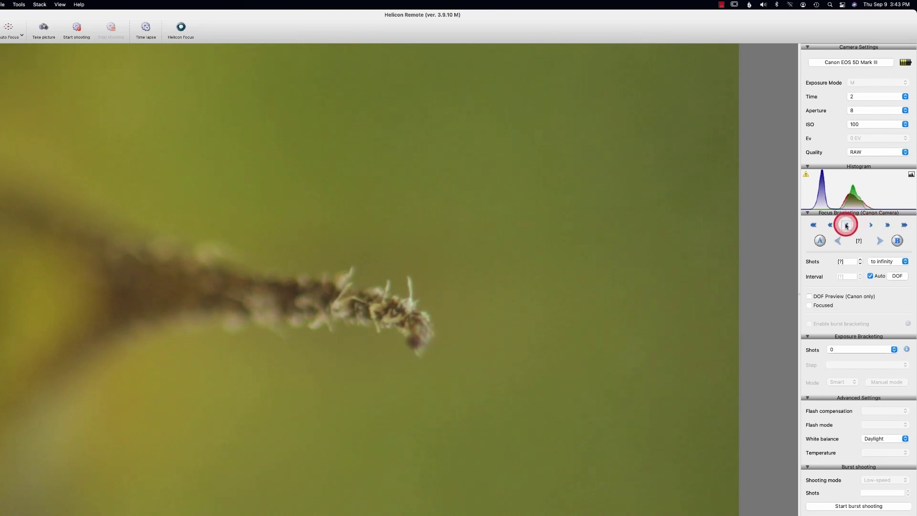
left_click(846, 225)
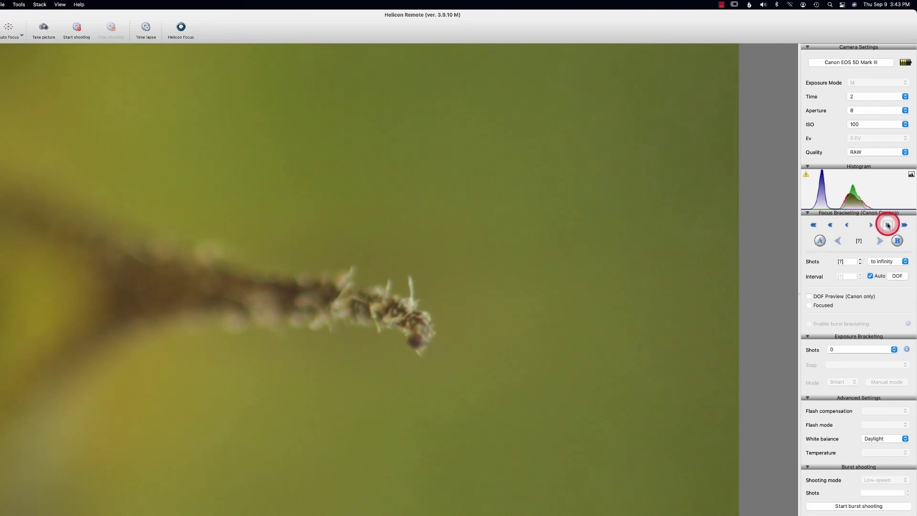
left_click(887, 224)
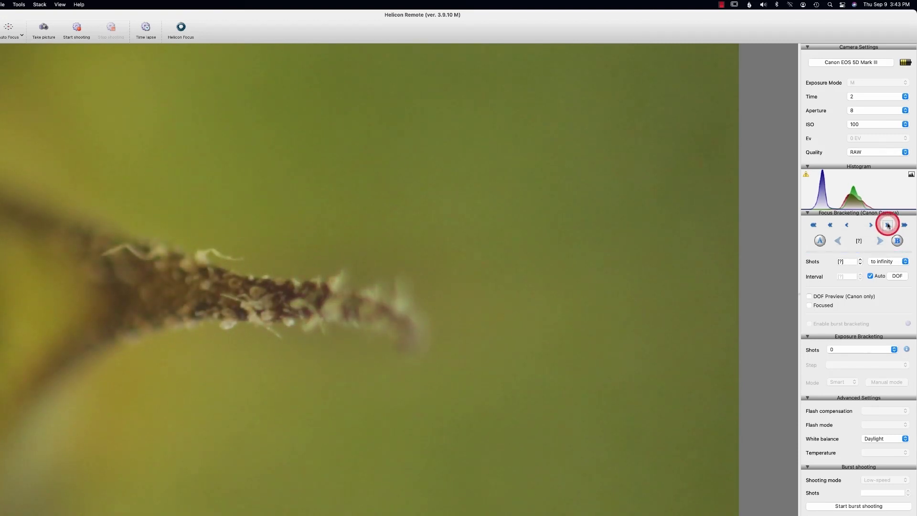
left_click(813, 225)
left_click(887, 225)
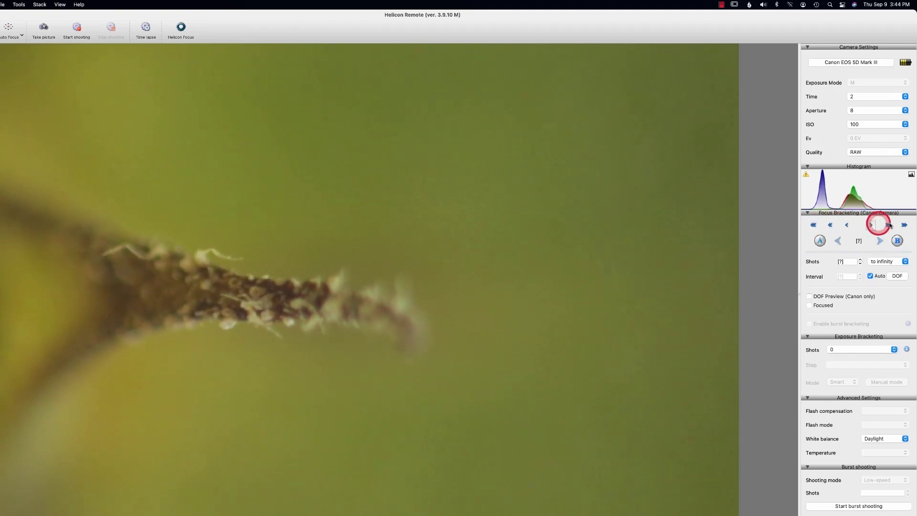
left_click(813, 225)
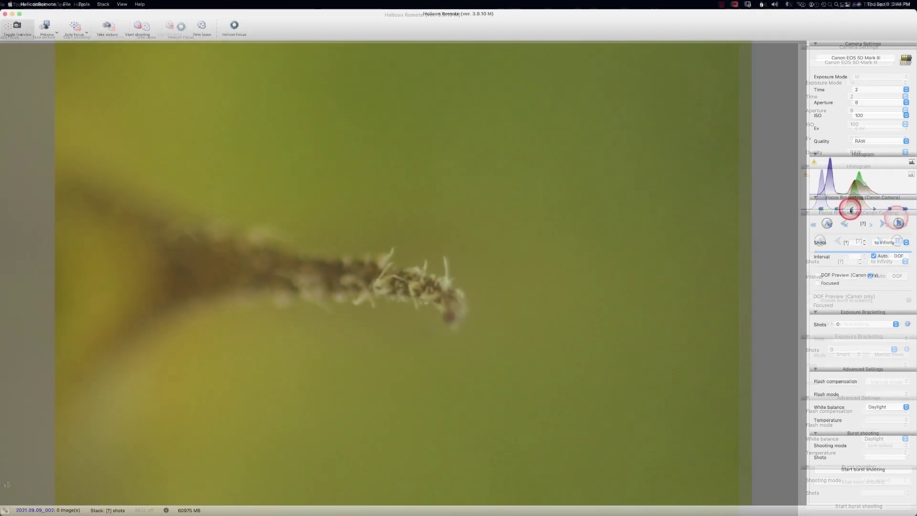
left_click(851, 209)
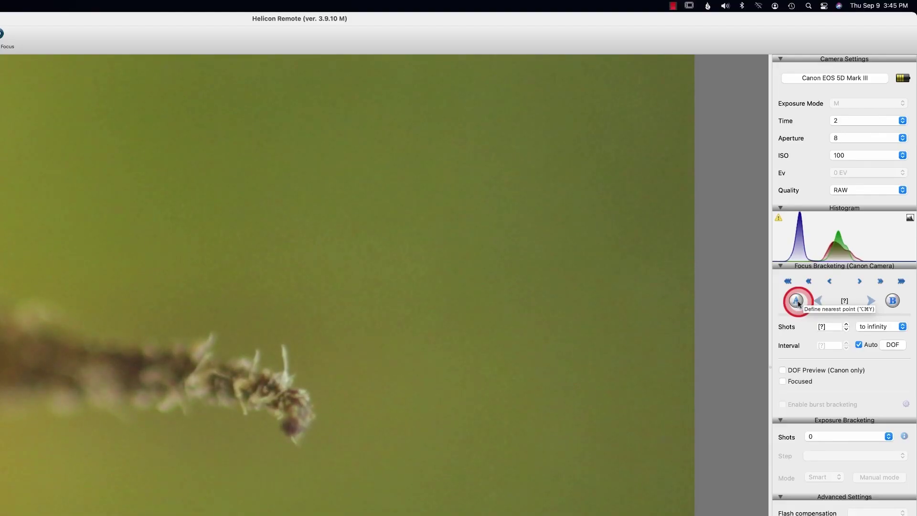
left_click(796, 300)
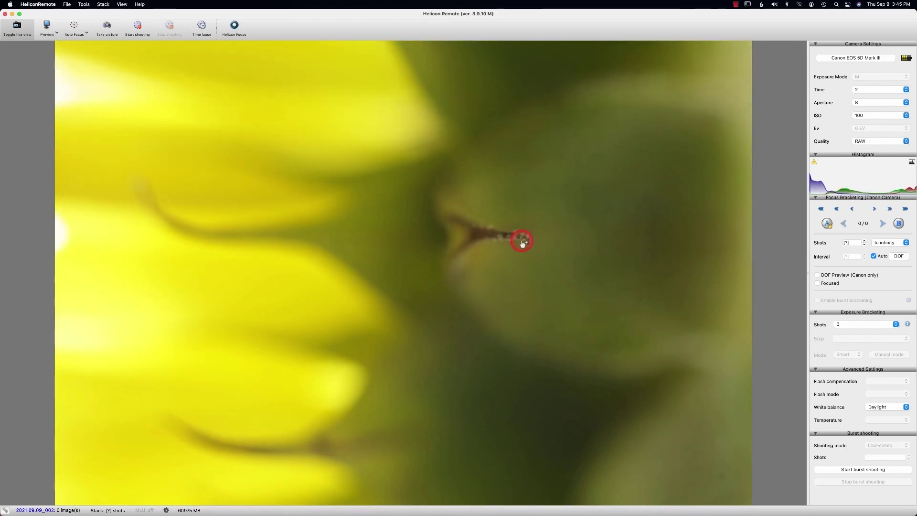
- Move the focus toward infinity in large steps and magnify the rear yellow petal edge beside the white gap to x5
left_click(905, 208)
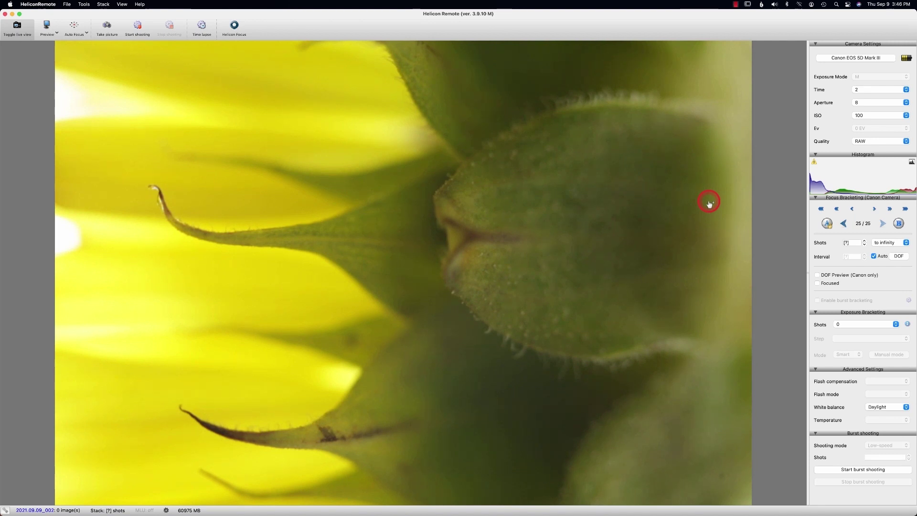
left_click(898, 223)
left_click(895, 210)
left_click(905, 208)
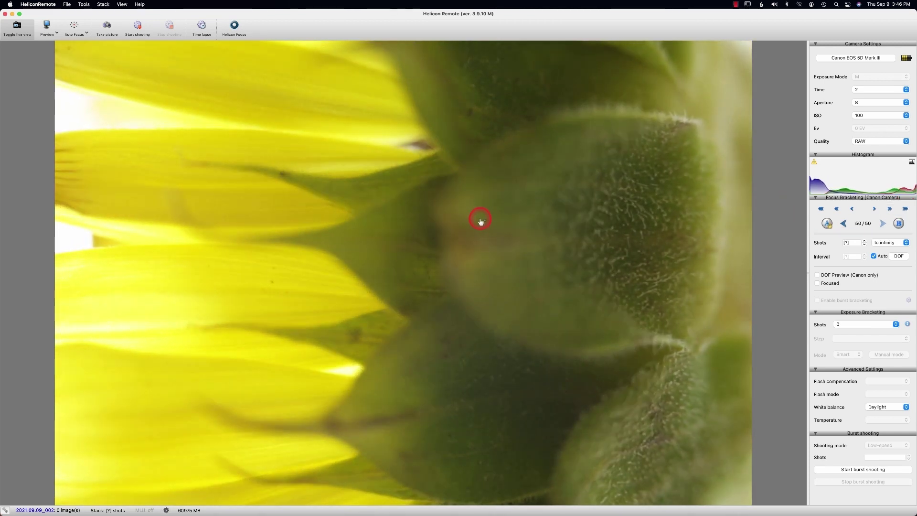
left_click(158, 244)
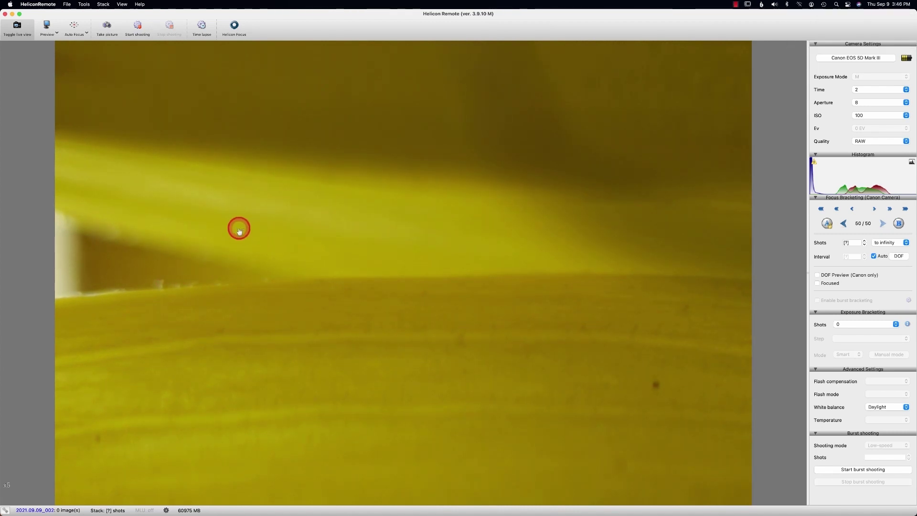
- Step the focus finely toward infinity on the magnified petal edge, define it as farthest point B, and return to the full live view
left_click(875, 208)
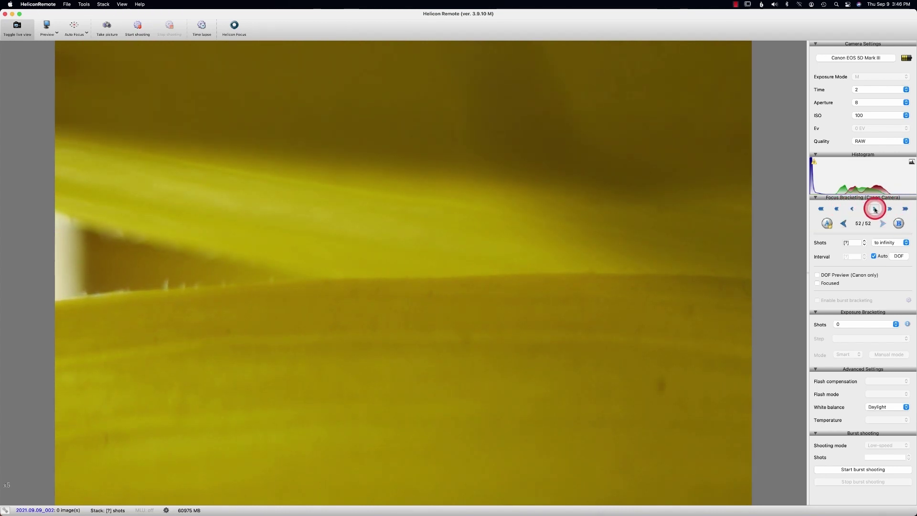
left_click(875, 208)
left_click(875, 208)
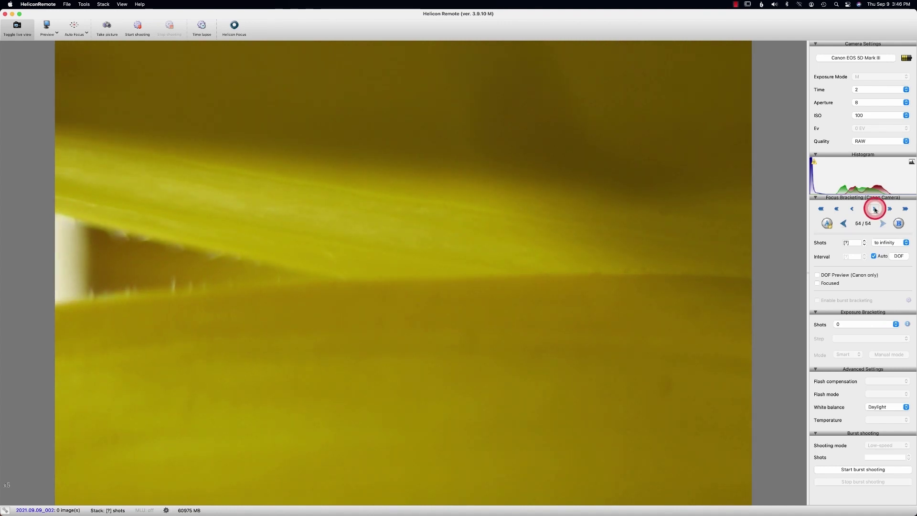
left_click(875, 209)
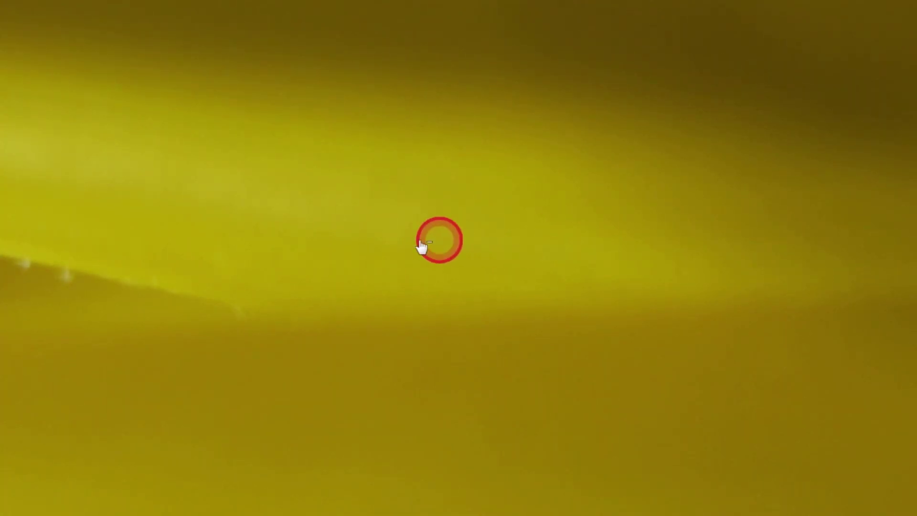
left_click(393, 221)
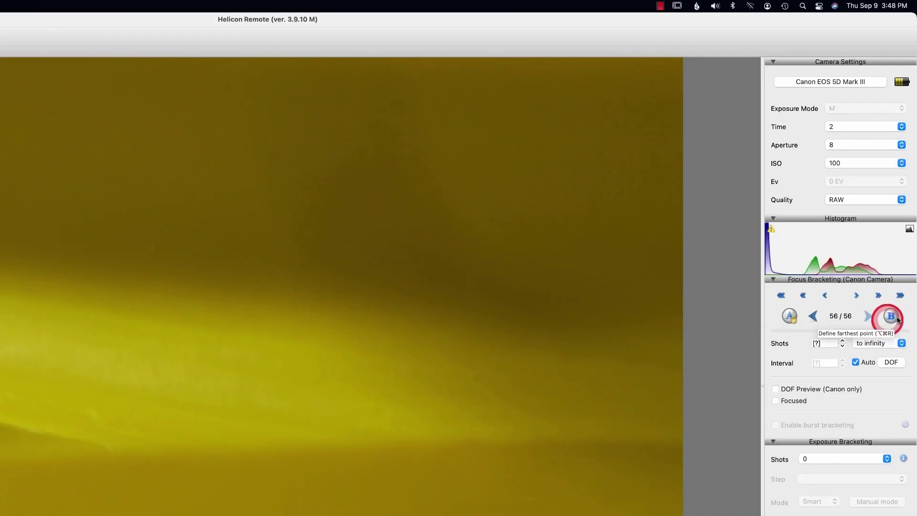
left_click(890, 317)
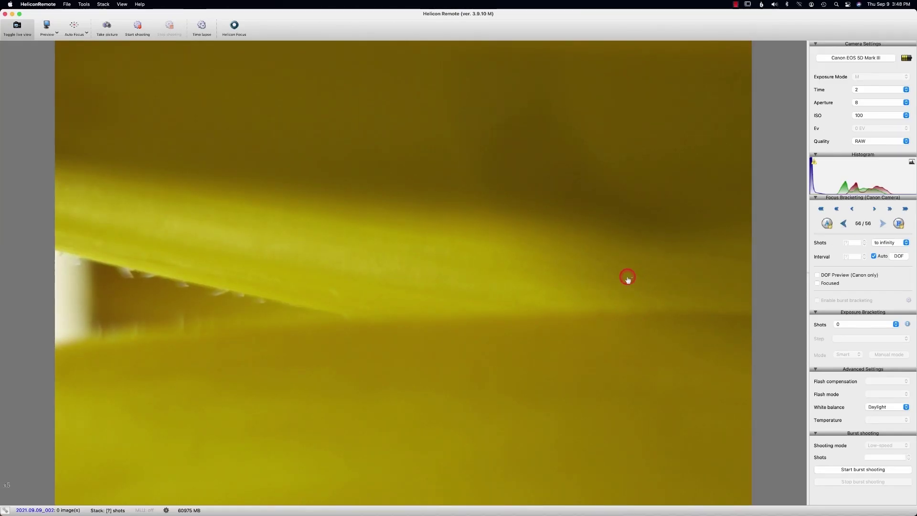
left_click(628, 278)
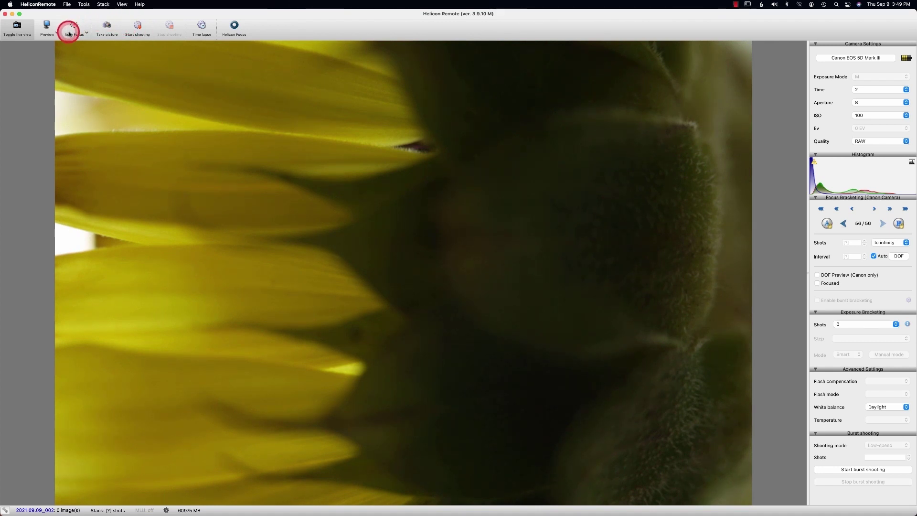
- Take a test picture, examine the flower across the frame at 100%, and close the picture to return to live view
left_click(109, 26)
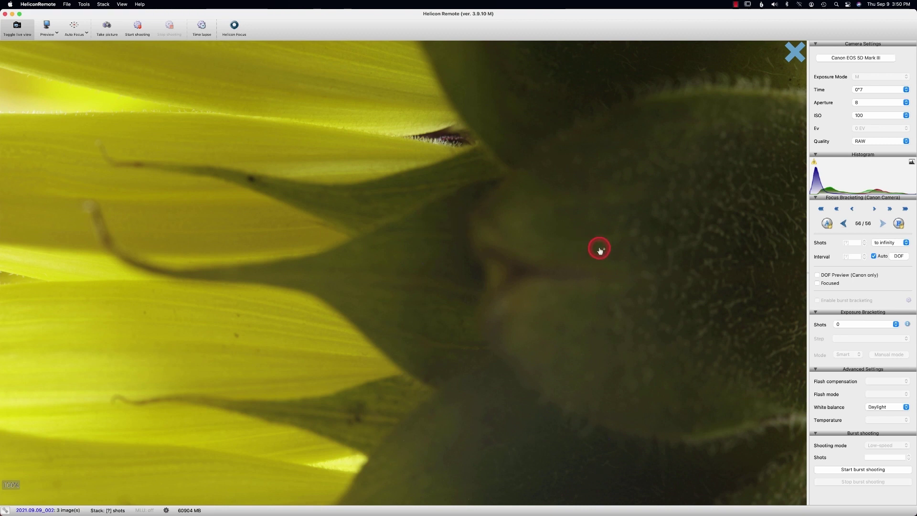
left_click_drag(599, 244, 348, 200)
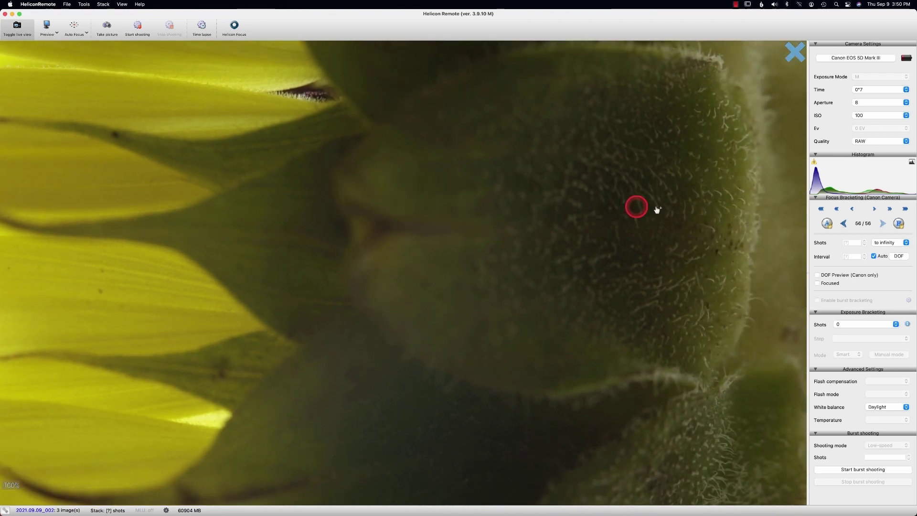
left_click_drag(662, 208, 798, 57)
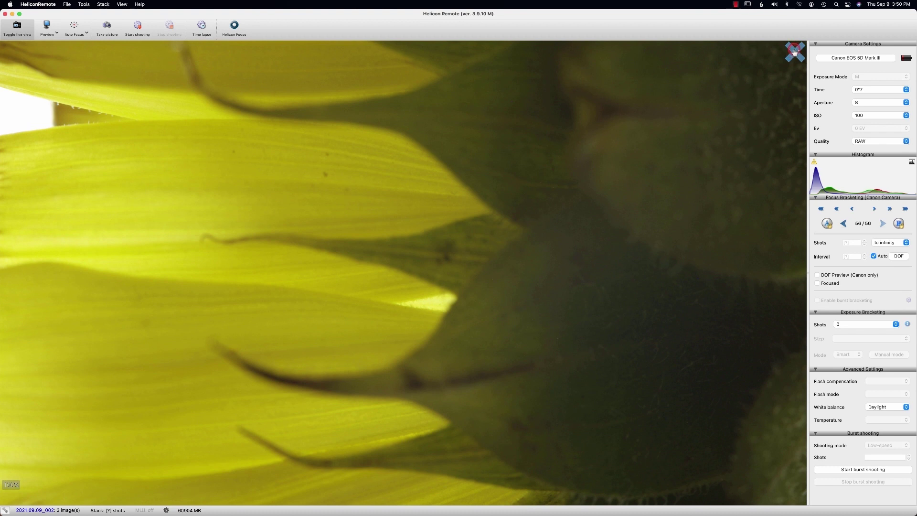
left_click(794, 53)
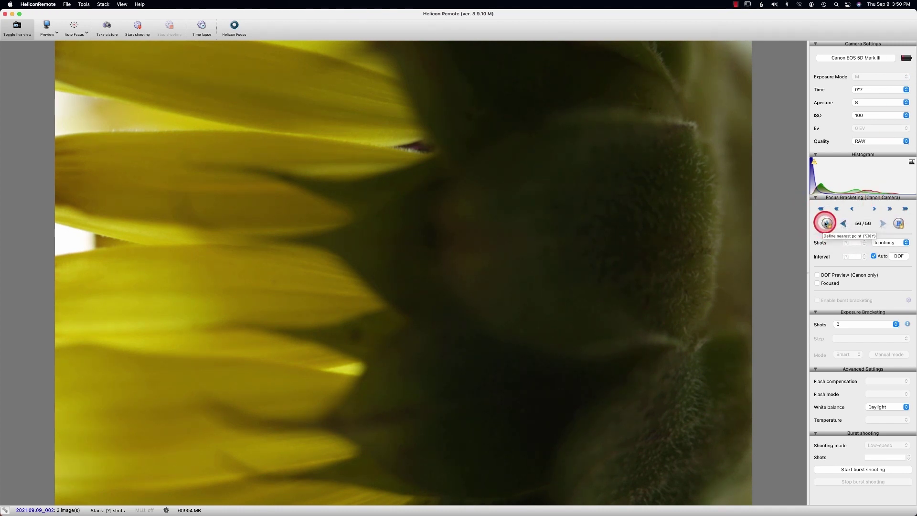
- Clear both focus points and define the current rear focus on the yellow petals as farthest point B first
left_click(825, 222)
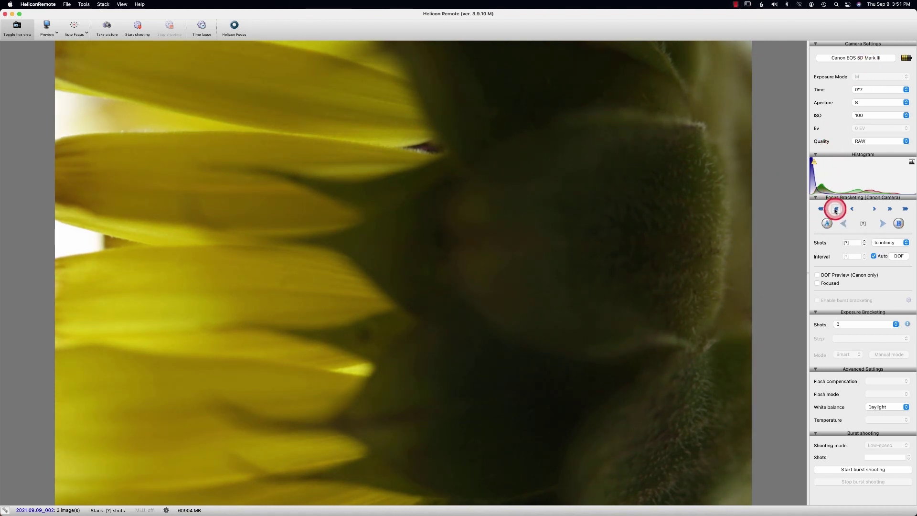
left_click(898, 226)
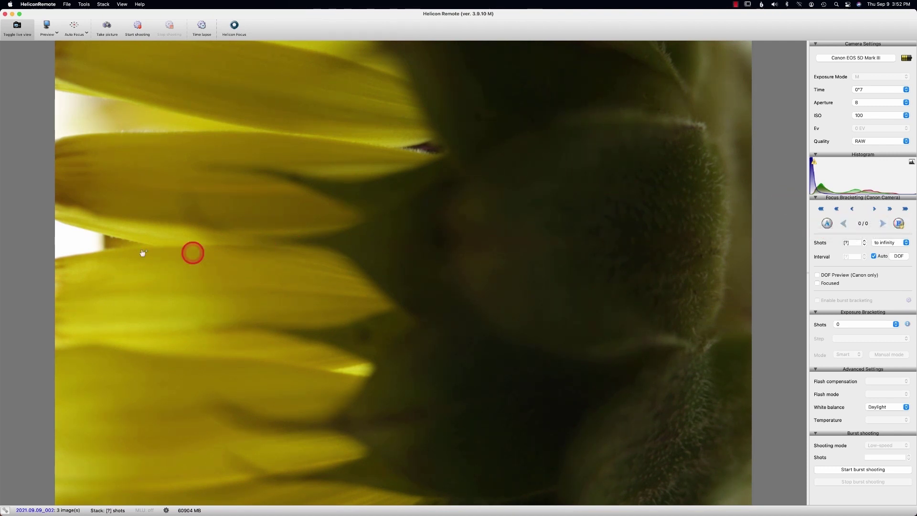
left_click(108, 239)
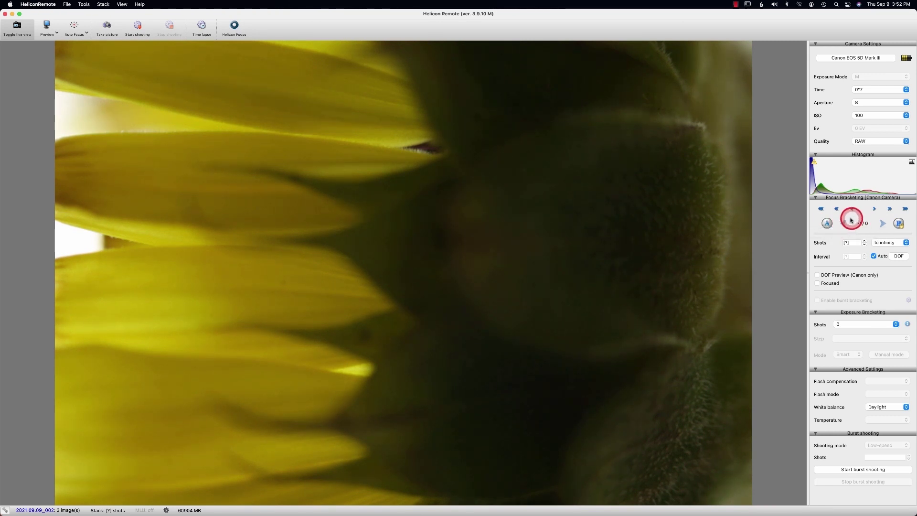
- Move the focus toward the camera to the dark hooked tip, fine-tune it at x5, and define it as nearest point A
left_click(821, 210)
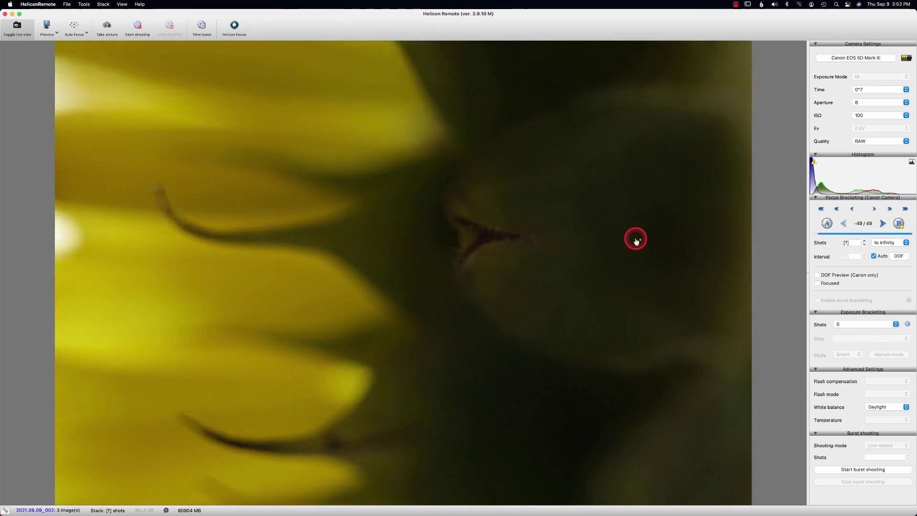
left_click(610, 232)
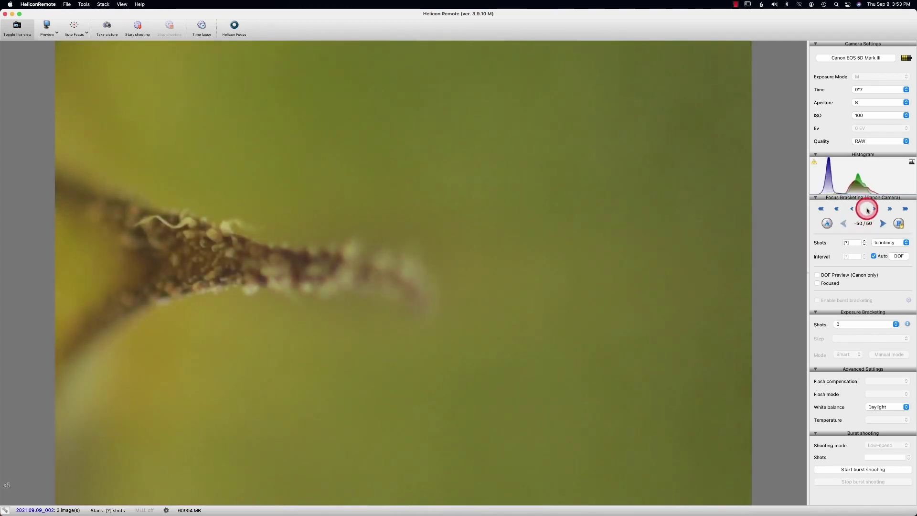
left_click(852, 209)
- Switch the automatic interval off to use an interval of 1, and set the white balance to Daylight
left_click(873, 256)
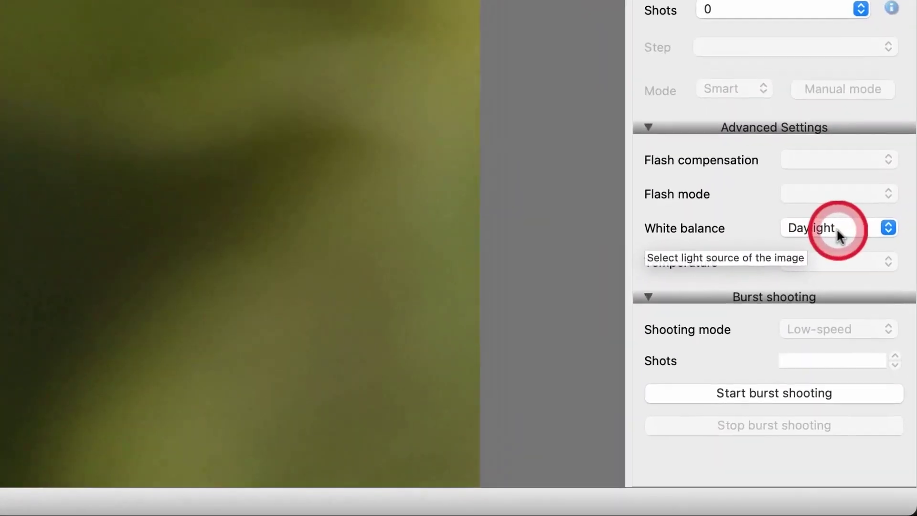
left_click(836, 233)
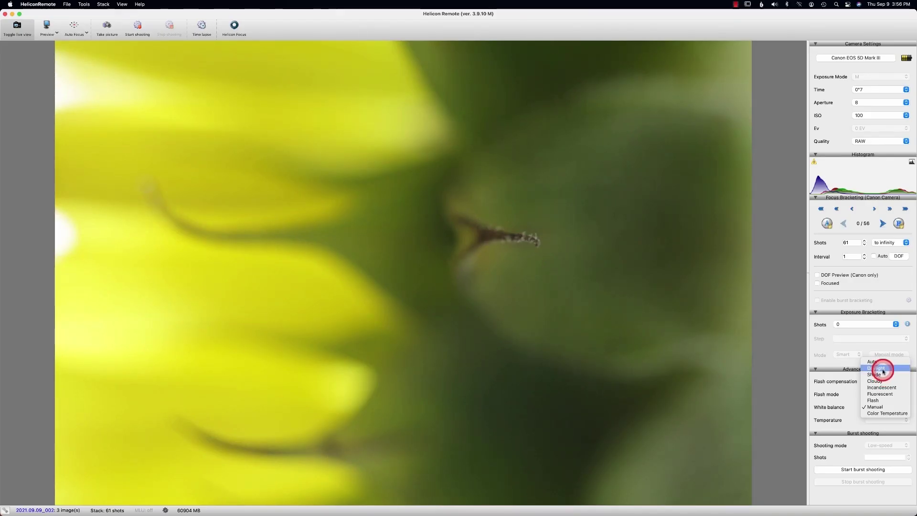
left_click(882, 369)
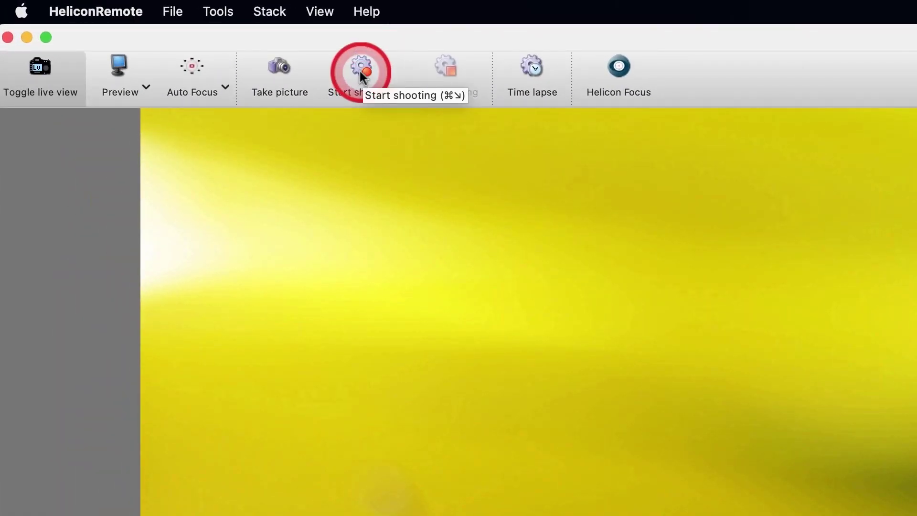
- Shoot the focus-bracketed stack of 61 shots and agree to view the saved images in Helicon Focus
left_click(359, 69)
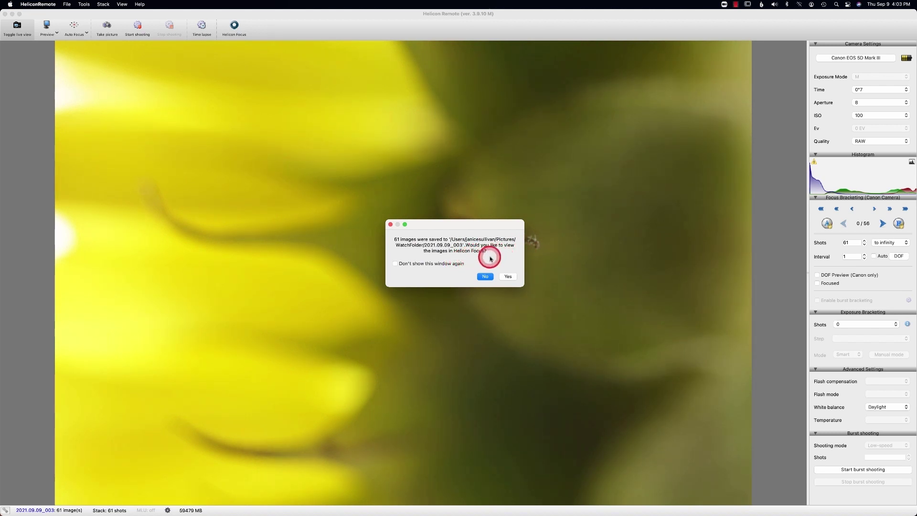
left_click(508, 277)
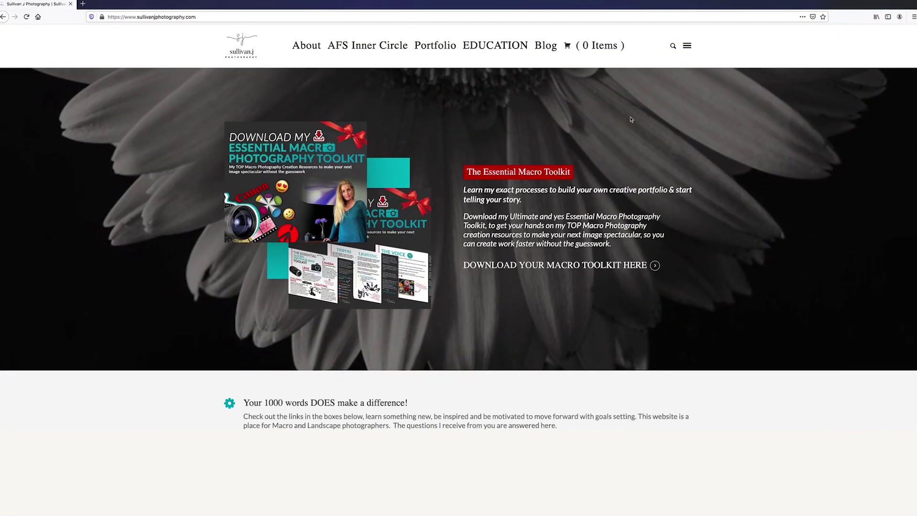
- Open the download page for the Essential Macro Photography Toolkit from the photography website
left_click(541, 266)
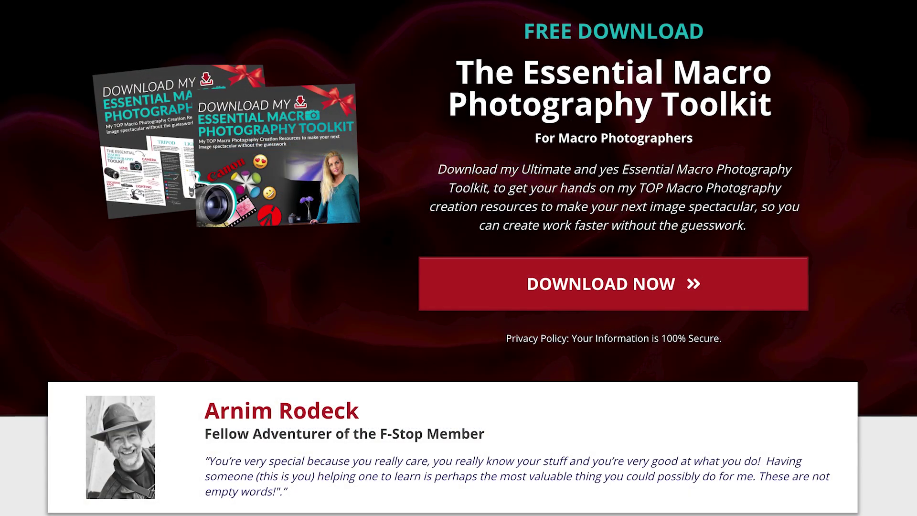